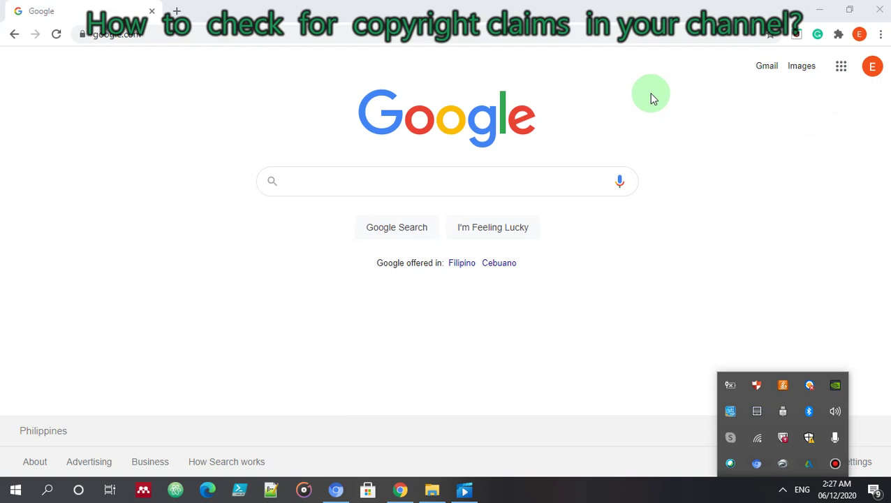
Step: Check the signed-in Google account, and open YouTube from the Google apps
left_click(876, 67)
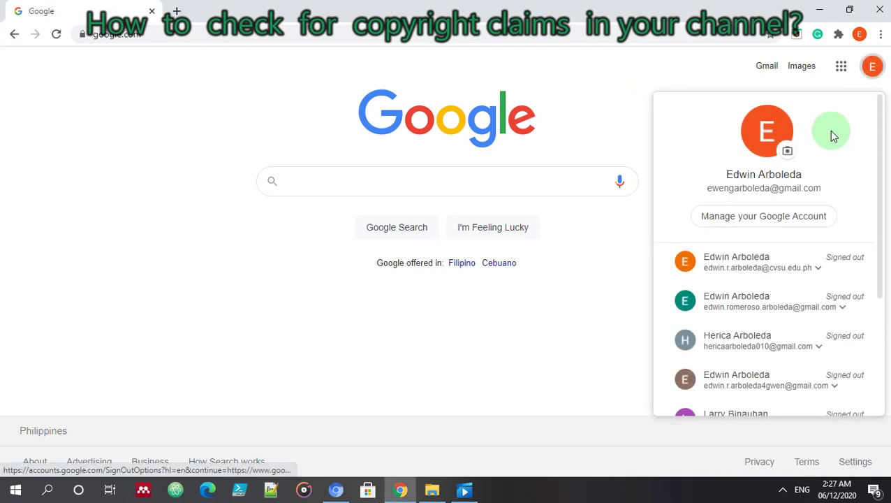
left_click(715, 62)
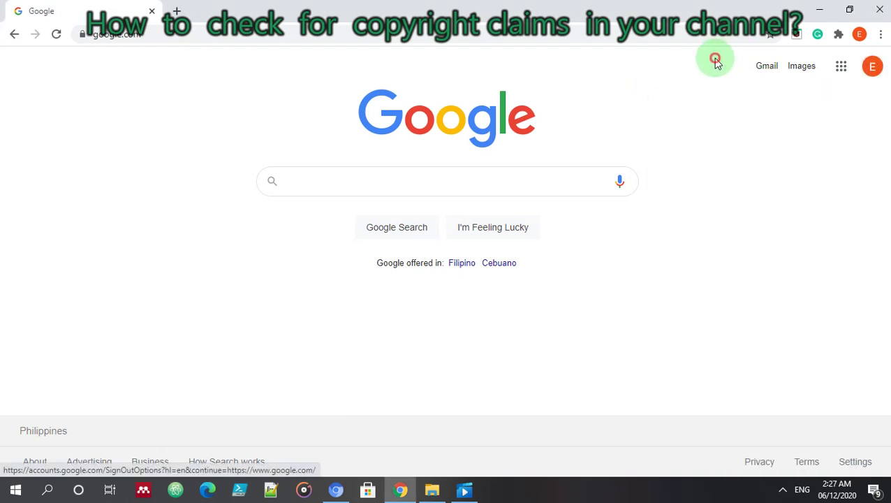
left_click(840, 65)
left_click(719, 190)
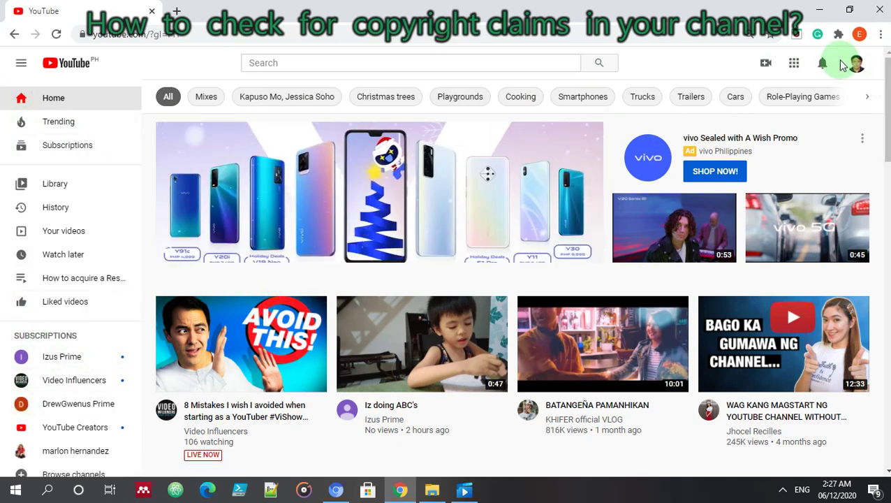
Step: View the YouTube account options to check which channel is signed in
left_click(856, 66)
left_click(856, 65)
left_click(855, 66)
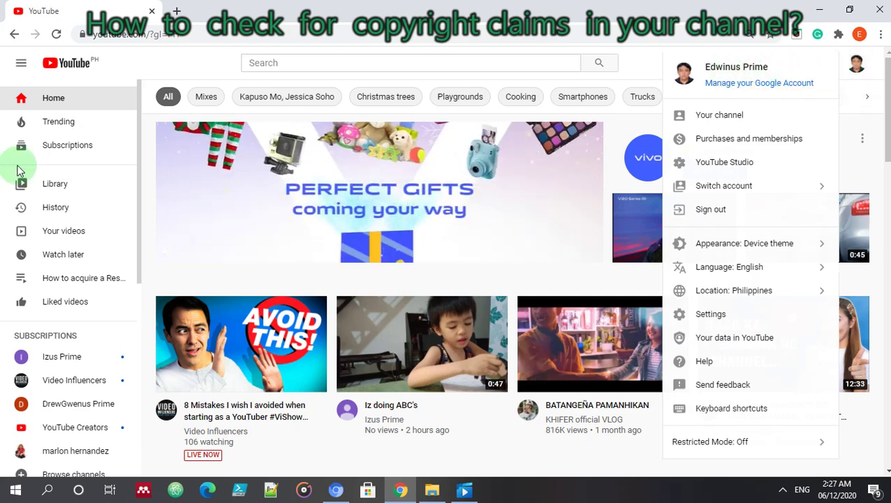
left_click(656, 59)
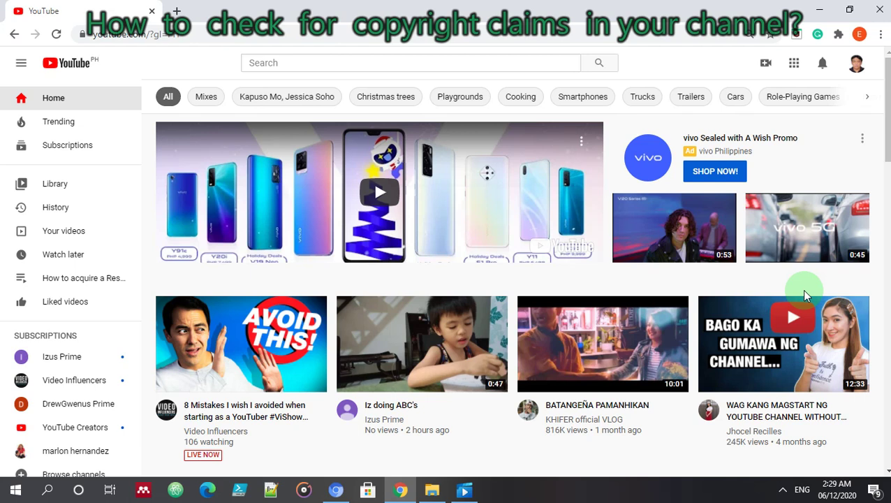
Step: Open the channel's own uploaded videos in YouTube Studio
mouse_move(587, 386)
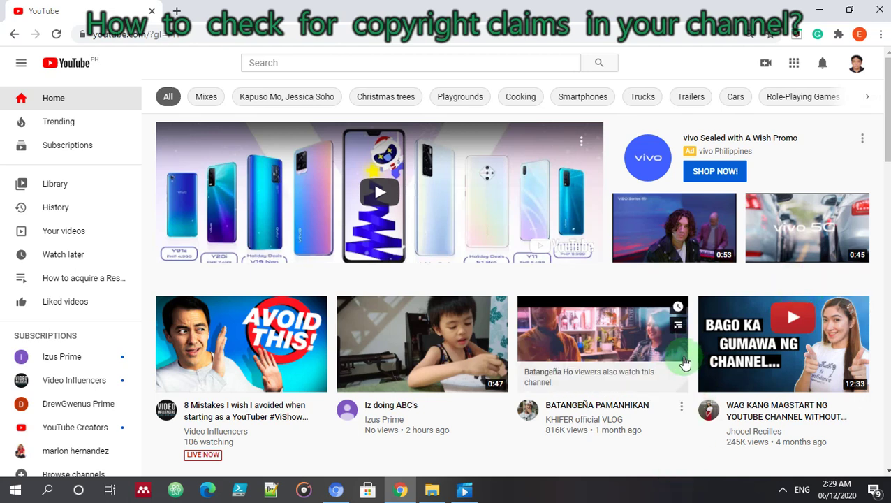
mouse_move(791, 439)
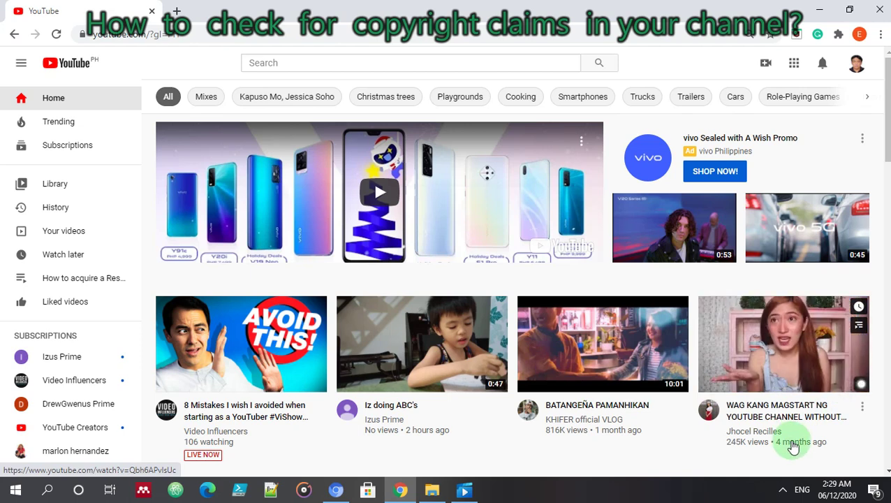
mouse_move(585, 358)
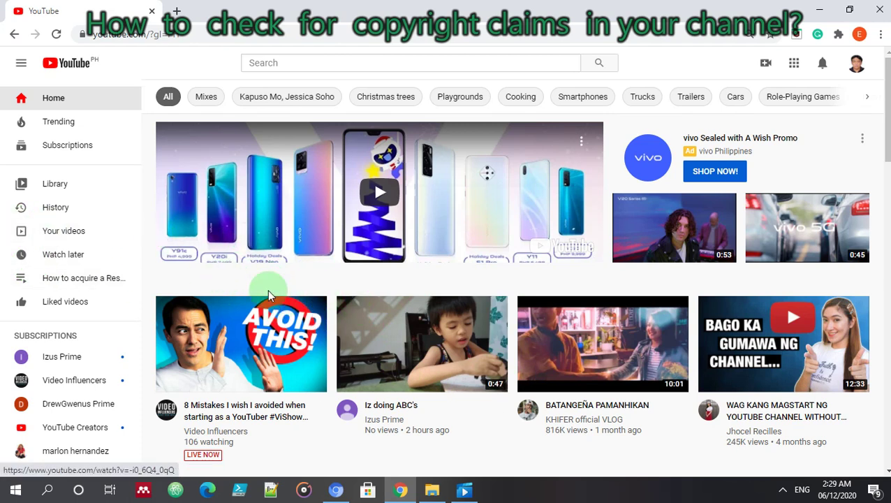
left_click(58, 233)
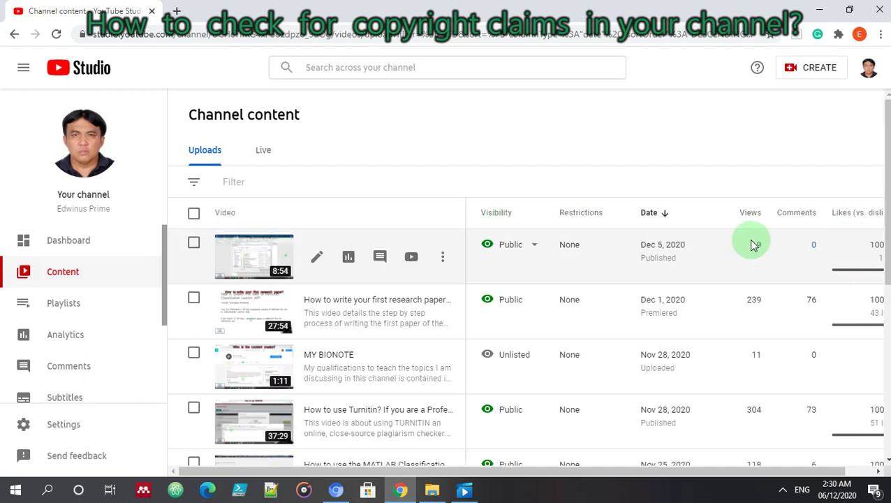
Step: Review the visibility and restrictions of all uploaded videos in the channel content list
scroll(565, 206, "down", 3)
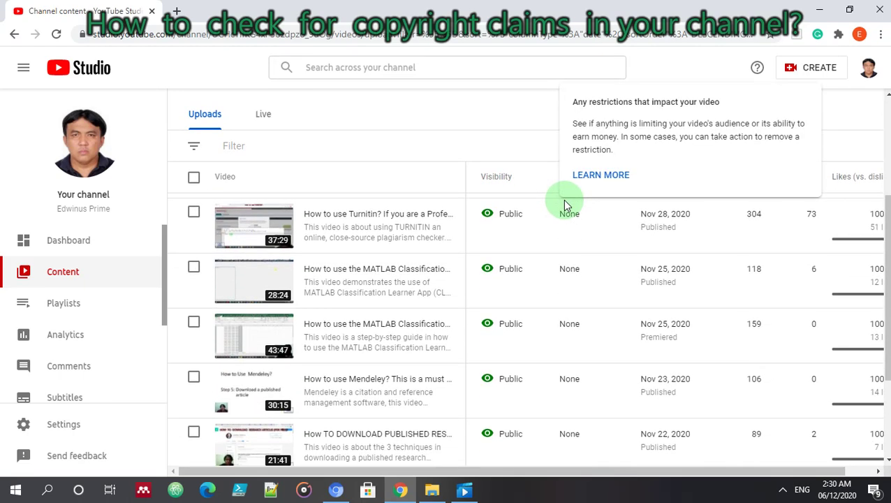
scroll(537, 277, "up", 3)
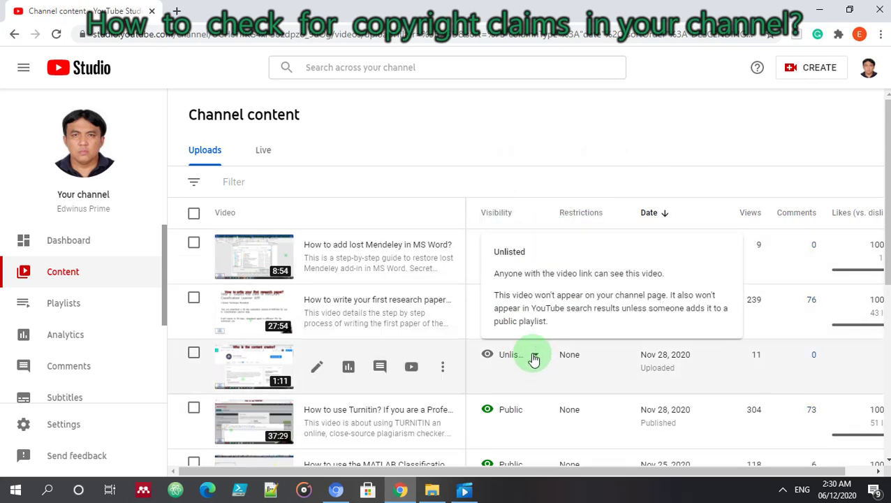
scroll(533, 358, "down", 5)
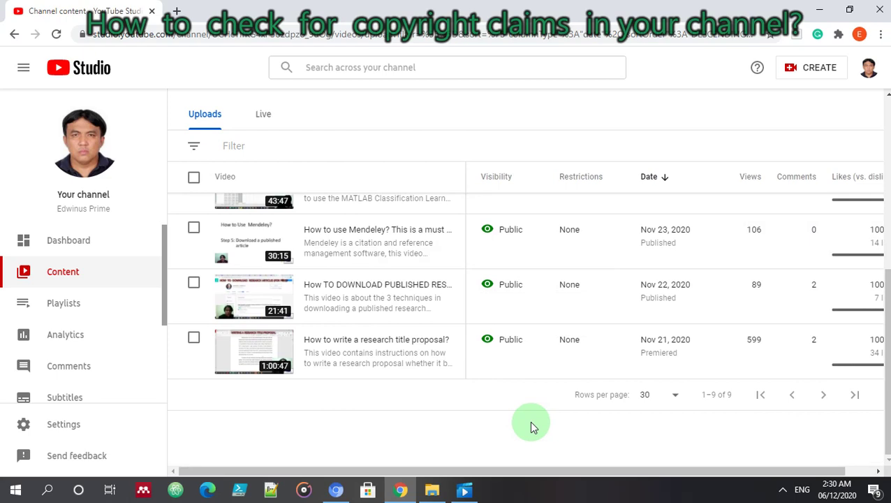
scroll(529, 421, "up", 2)
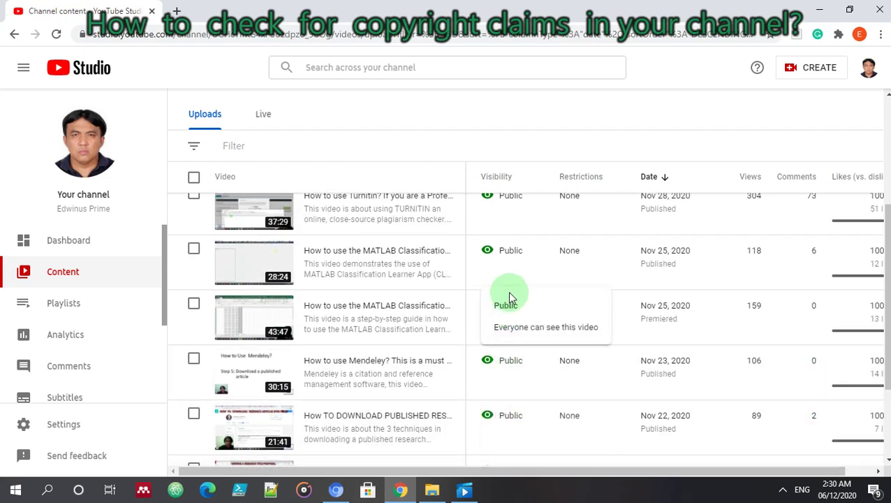
scroll(520, 223, "up", 2)
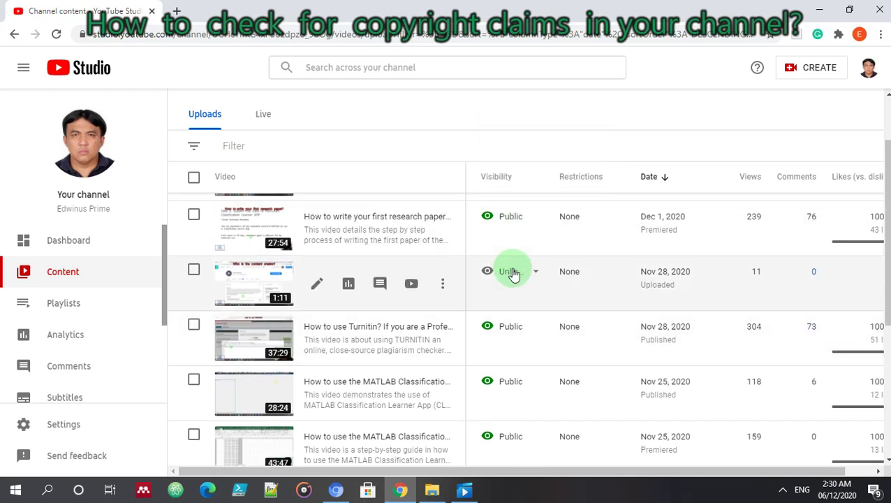
scroll(513, 241, "up", 2)
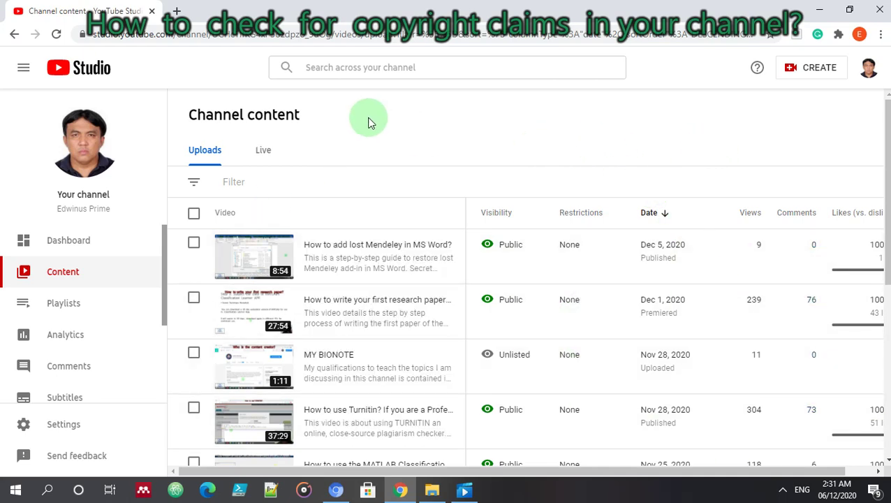
scroll(395, 168, "down", 2)
scroll(430, 234, "up", 2)
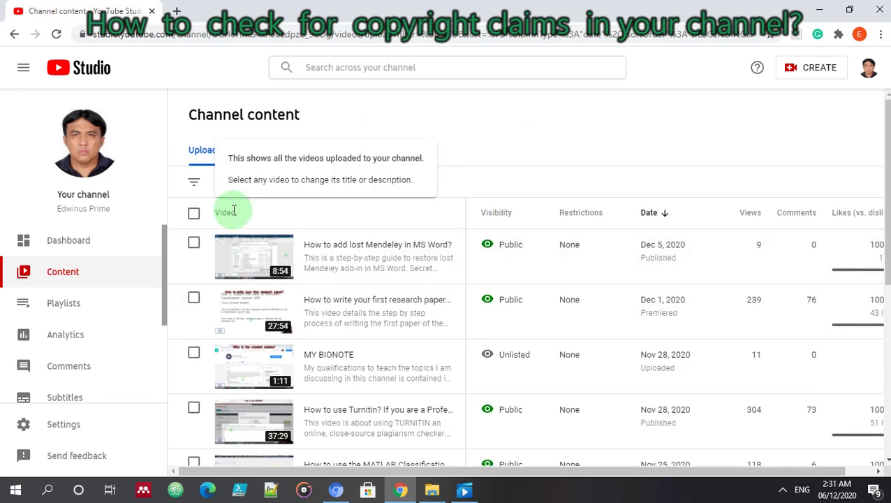
Step: Select all uploaded videos and filter the channel content by Copyright claims to check for claimed videos
left_click(193, 214)
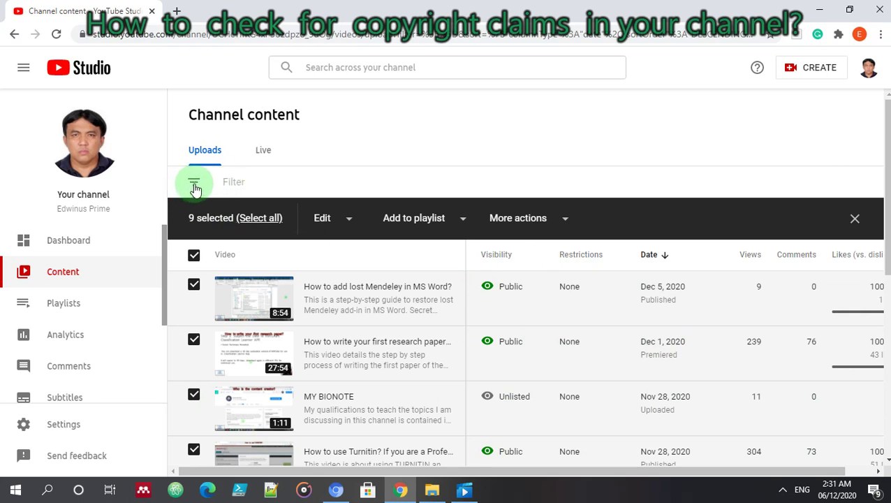
left_click(194, 186)
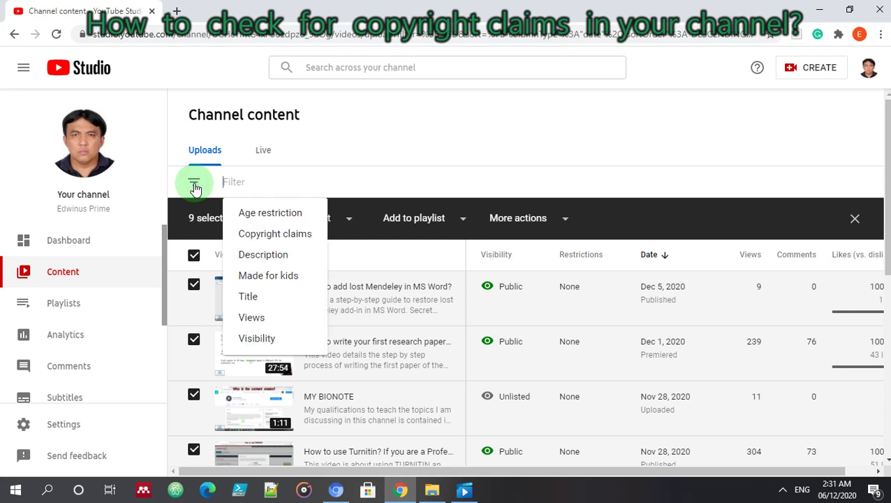
left_click(256, 235)
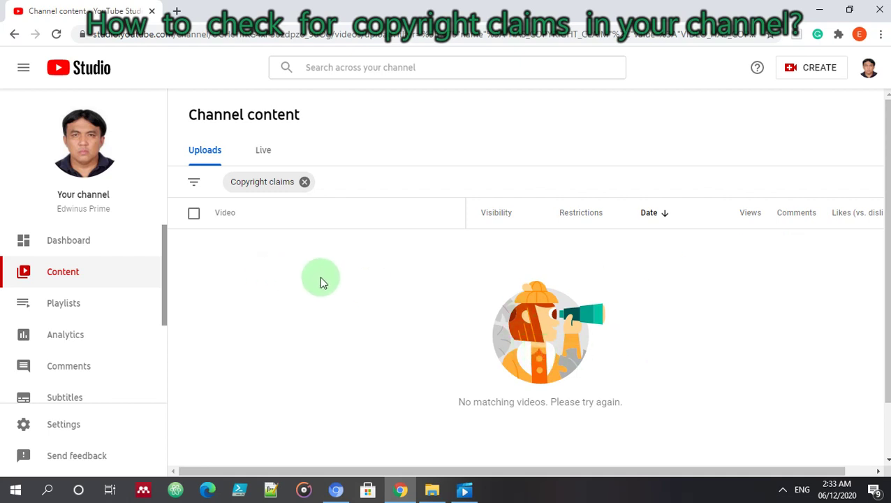
scroll(743, 311, "down", 1)
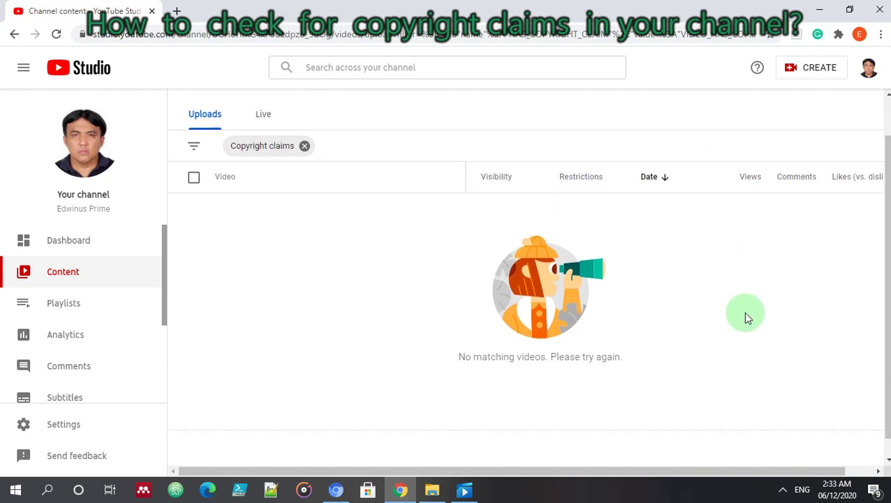
scroll(743, 311, "up", 1)
scroll(744, 317, "down", 1)
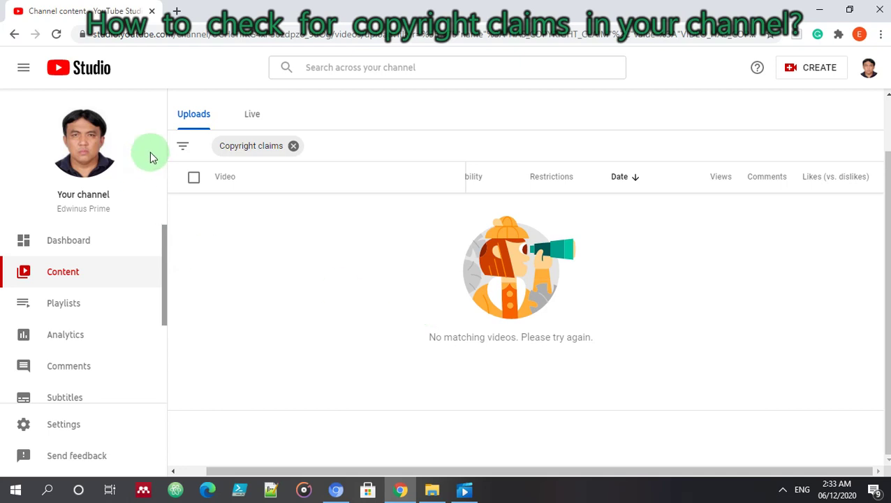
Step: Clear the Copyright claims filter, reselect all uploads and apply the same filter again
left_click(293, 145)
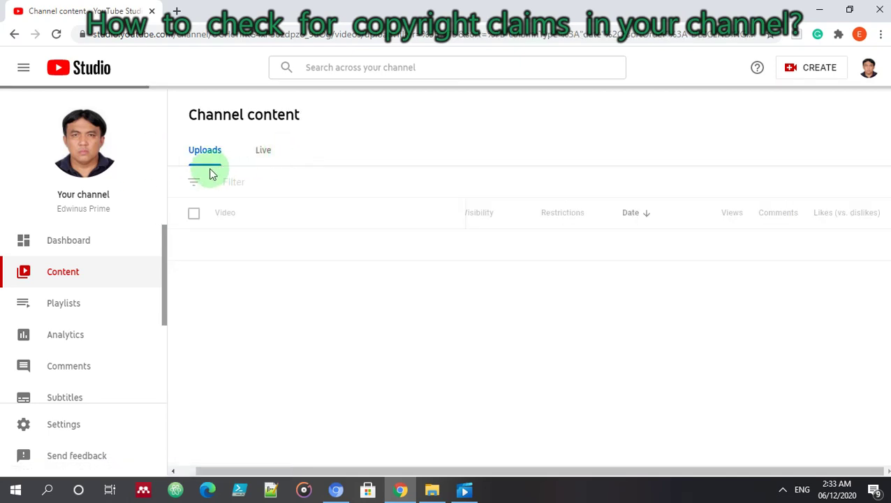
left_click(194, 213)
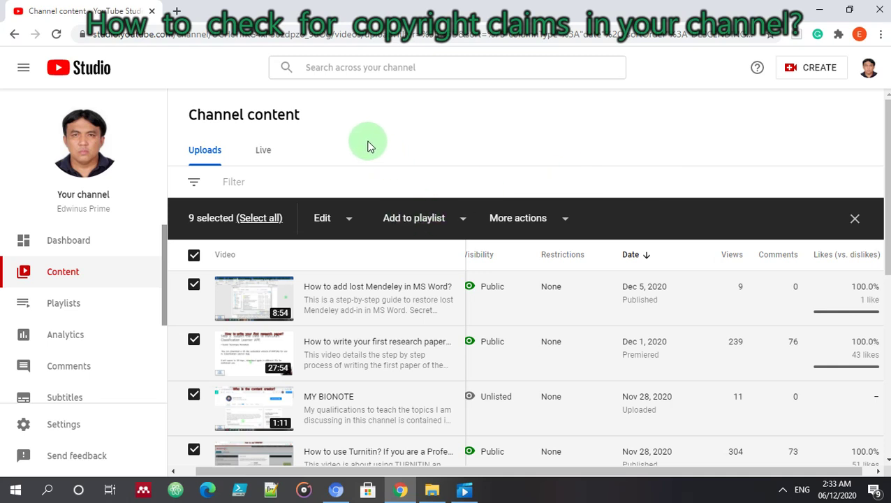
left_click(195, 185)
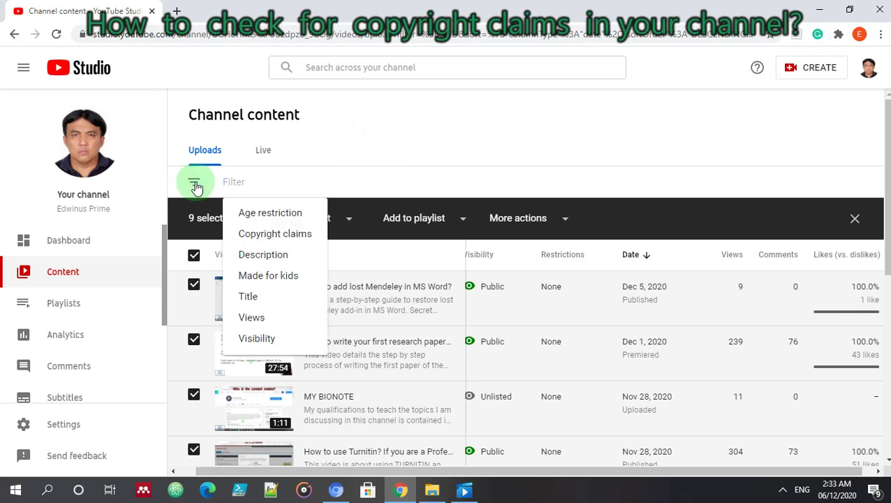
left_click(282, 235)
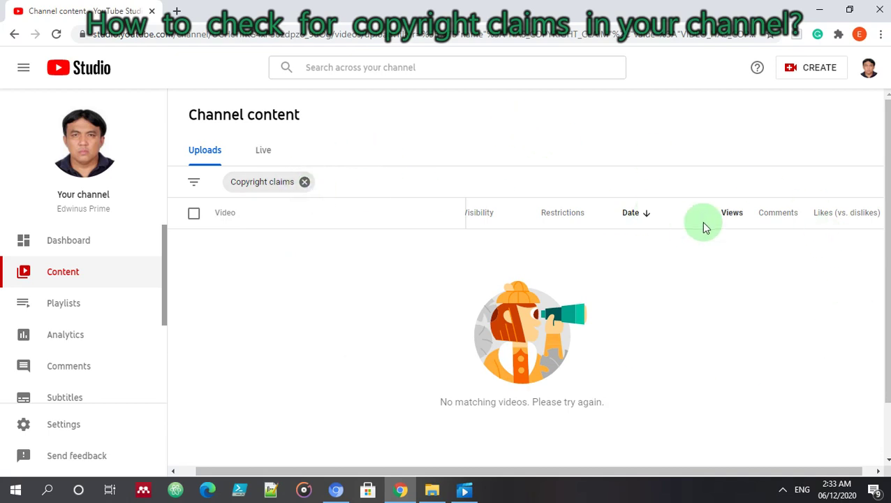
scroll(389, 208, "down", 1)
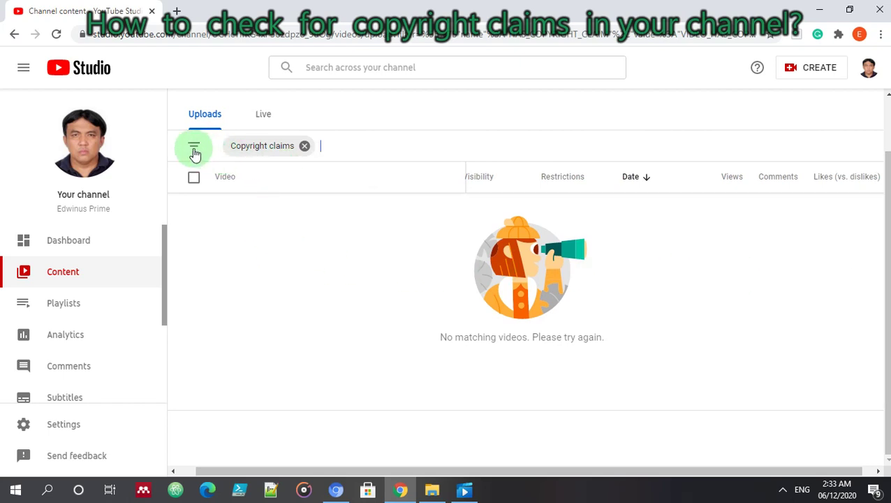
Step: Repeat the copyright check from the unfiltered list by selecting every upload and filtering for Copyright claims
left_click(304, 145)
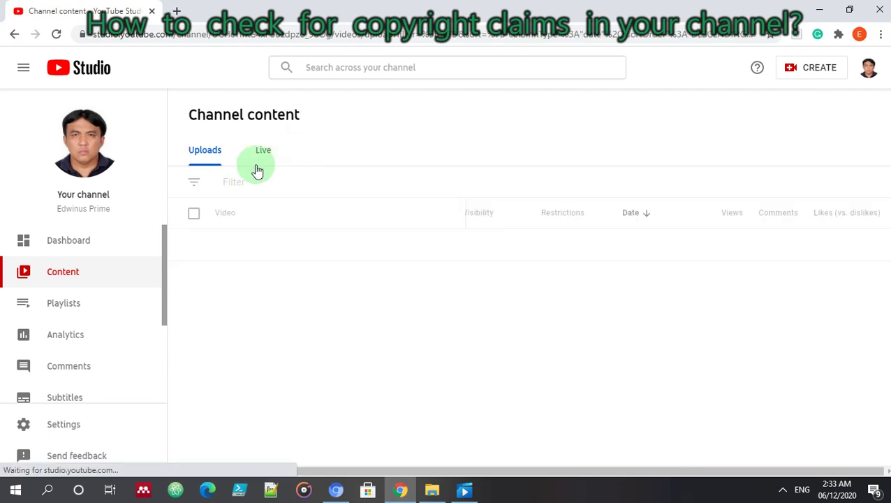
left_click(194, 214)
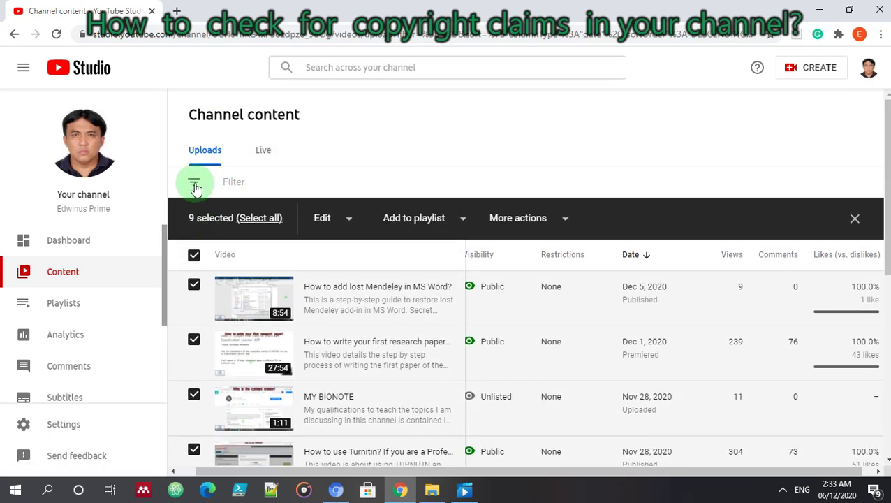
left_click(195, 184)
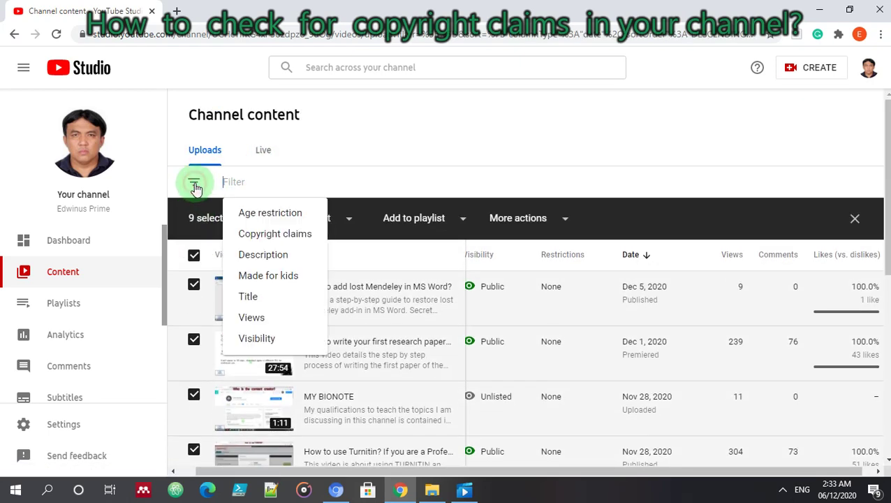
left_click(294, 238)
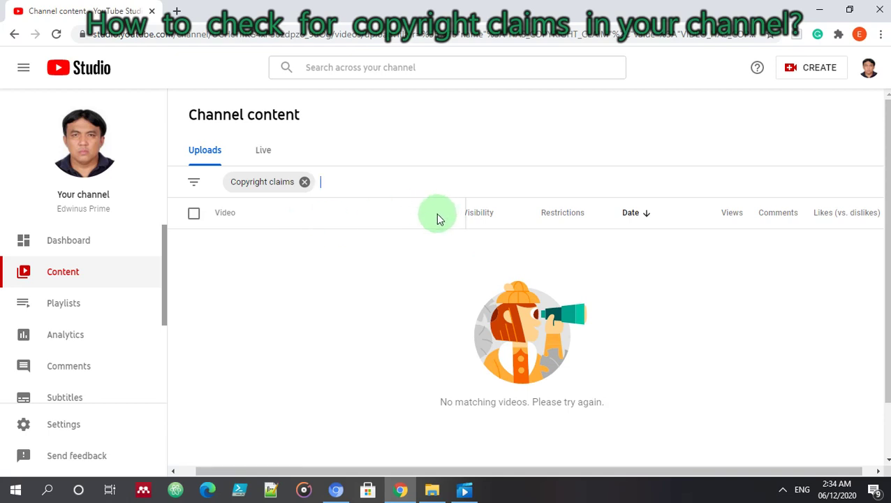